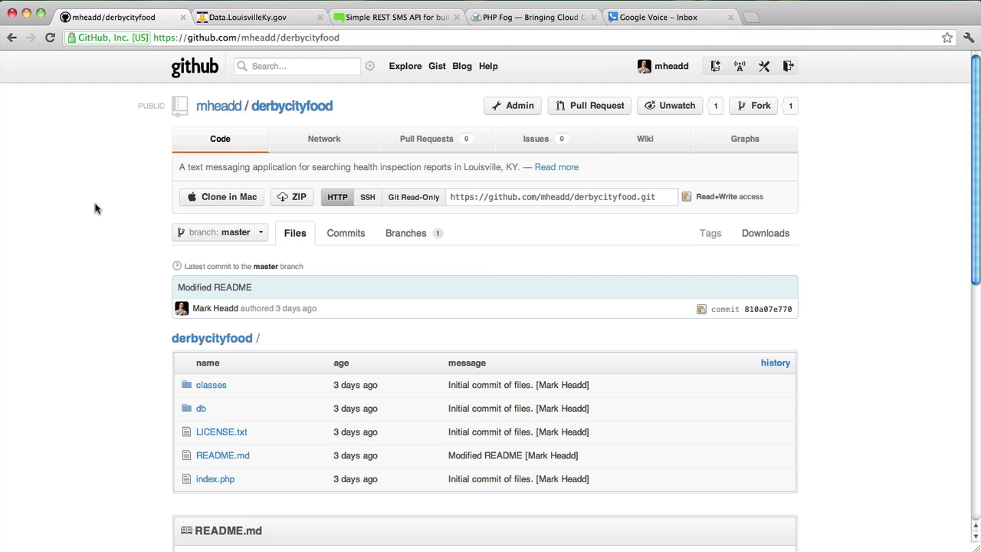
Download FoodServiceInspection.txt from the Data.LouisvilleKy.gov page and return to Terminal
{"action": "left_click", "coordinate": [222, 19]}
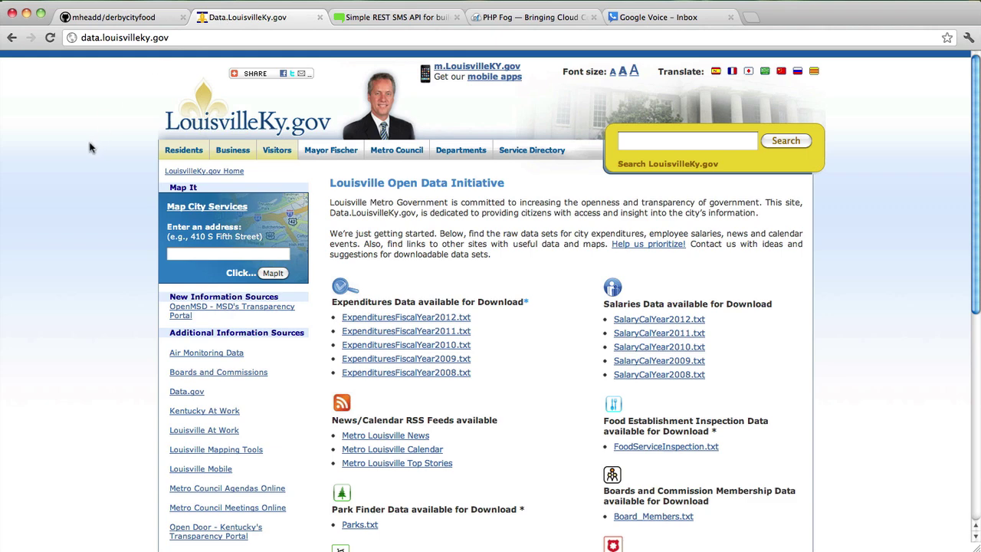
{"action": "scroll", "coordinate": [89, 147], "scroll_direction": "down", "scroll_amount": 2}
{"action": "scroll", "coordinate": [89, 147], "scroll_direction": "down", "scroll_amount": 1}
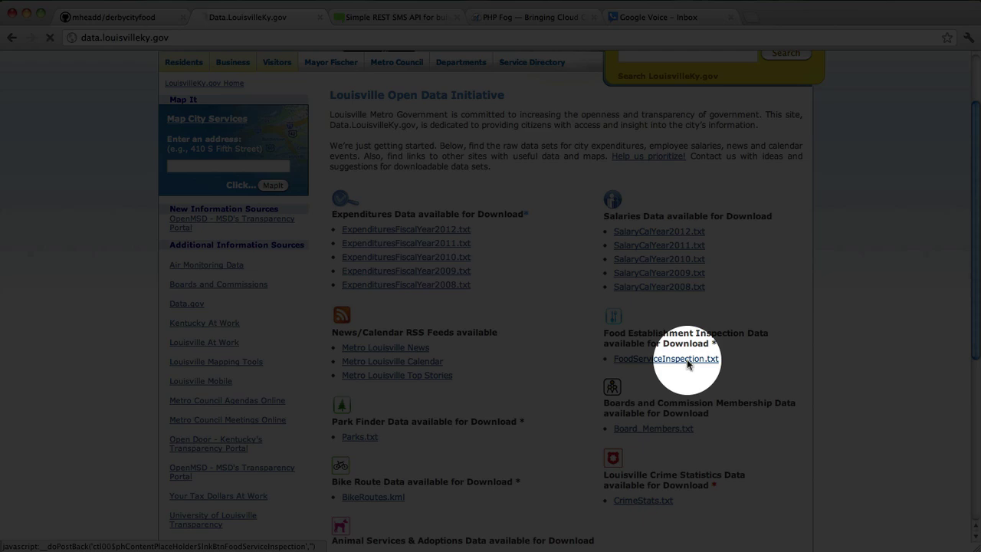
{"action": "left_click", "coordinate": [688, 360]}
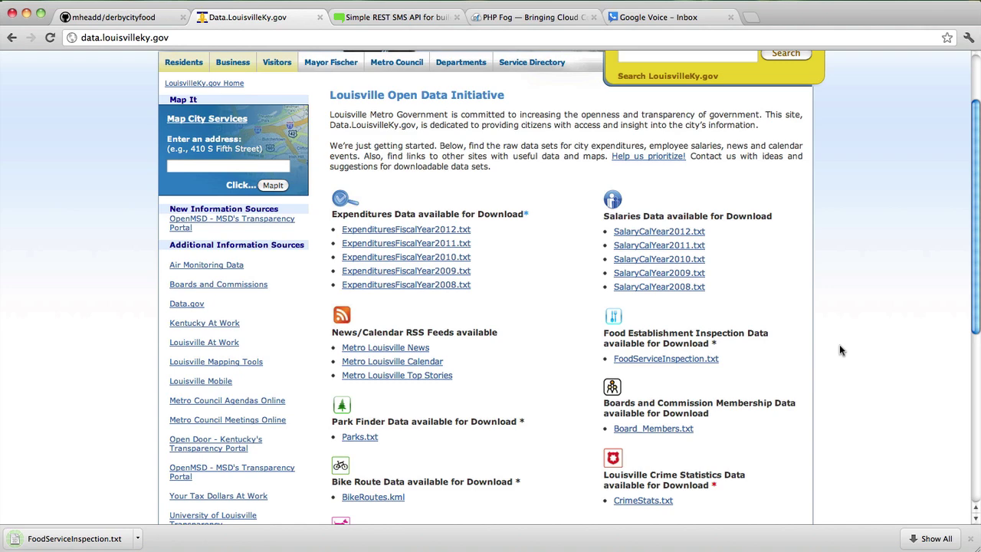
{"action": "key", "text": "super+Tab"}
{"action": "key", "text": "super+Tab"}
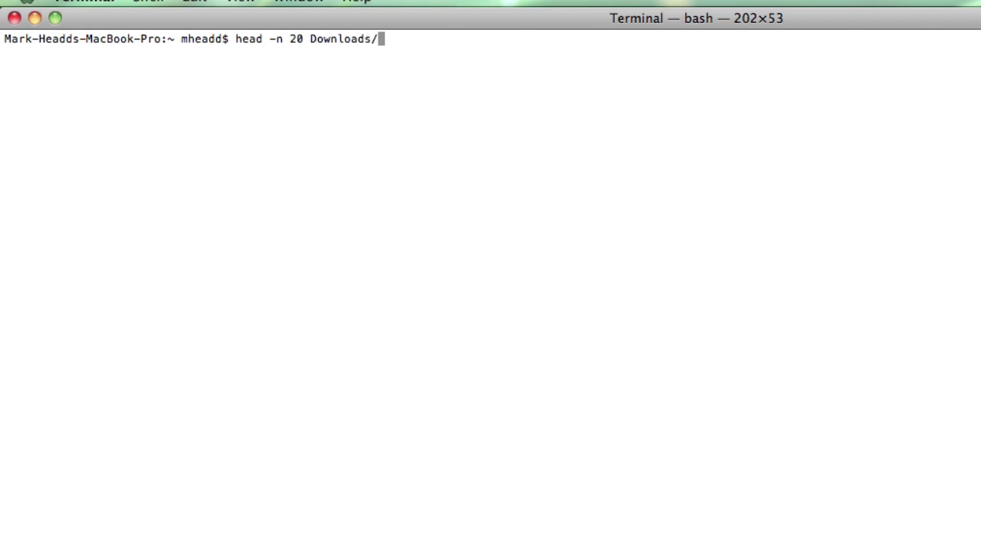
Show the first 20 lines of Downloads/FoodServiceInspection.txt with head -n 20
{"action": "type", "text": "Food"}
{"action": "key", "text": "Tab"}
{"action": "key", "text": "Return"}
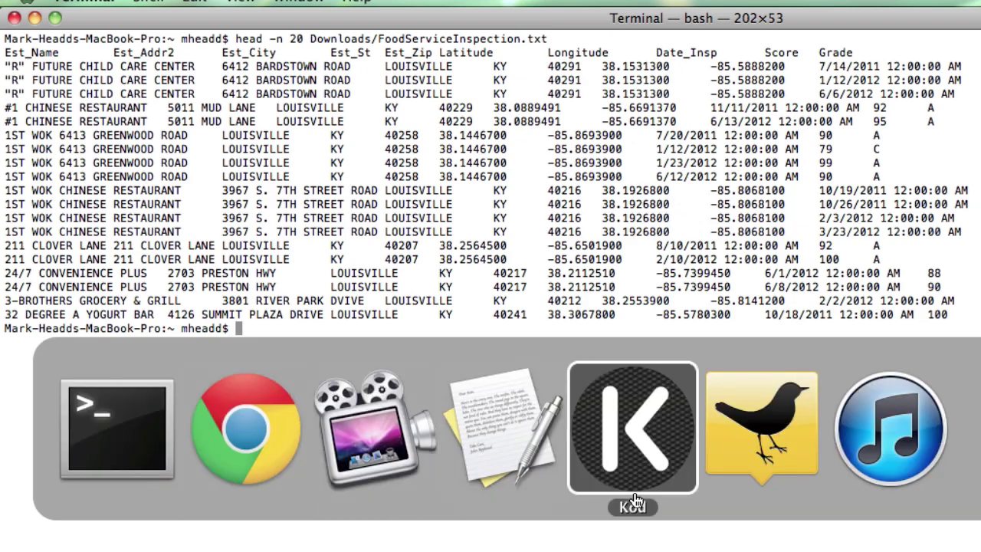
Bring create_inspections_table.sql to the front in Kod
{"action": "left_click", "coordinate": [632, 494]}
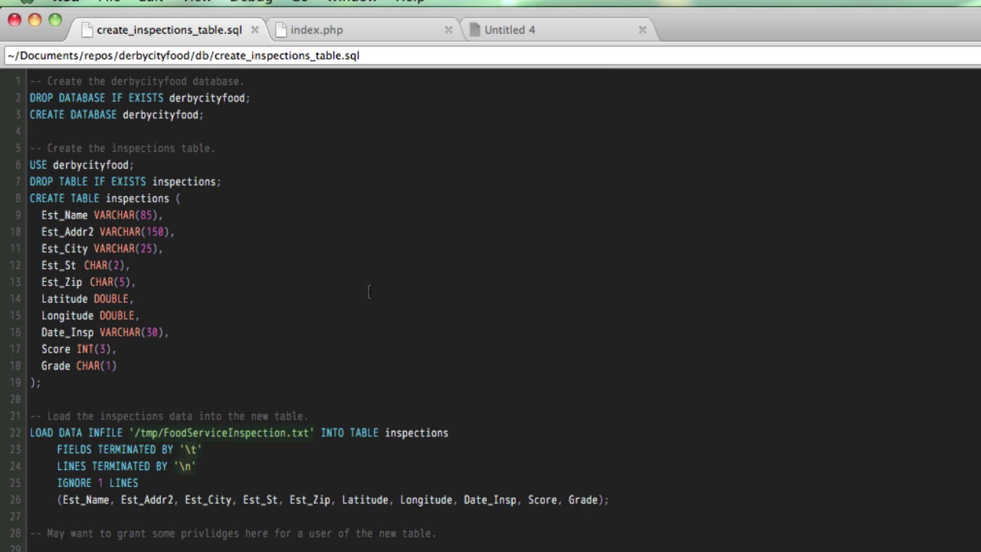
Move Downloads/FoodServiceInspection.txt into /tmp/
{"action": "key", "text": "super+Tab"}
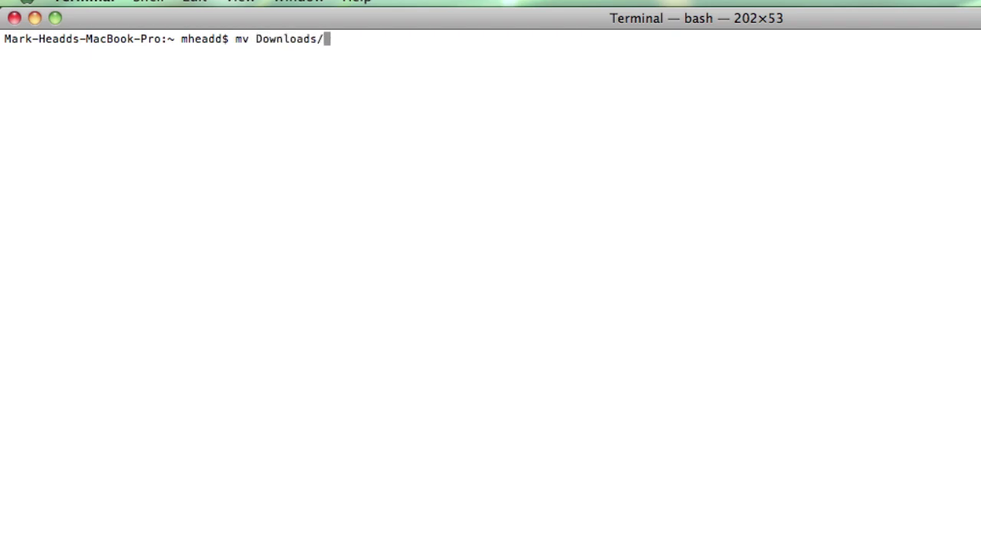
{"action": "type", "text": "FoodS"}
Run create_inspections_table.sql through mysql -u root -p and enter the password
{"action": "key", "text": "Tab"}
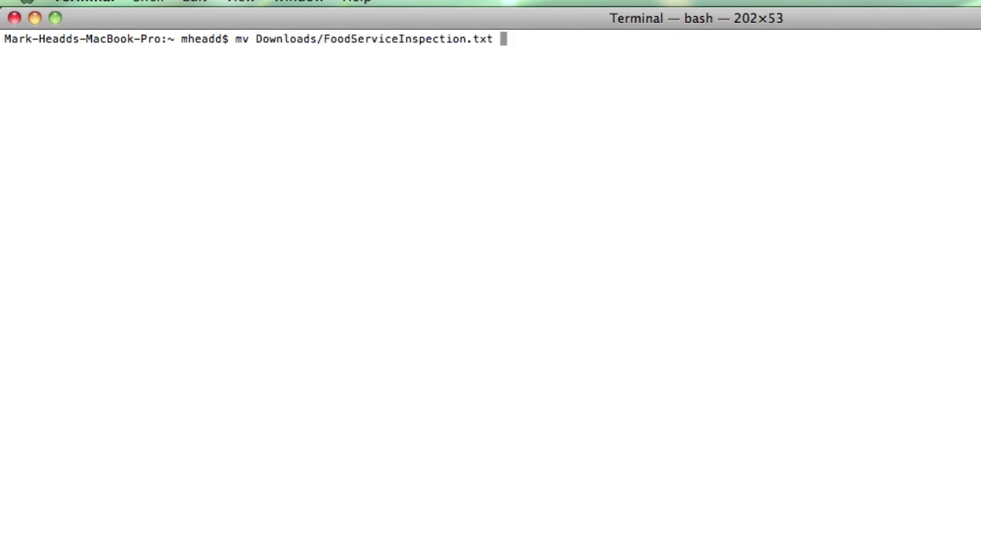
{"action": "type", "text": "/tmp/"}
{"action": "key", "text": "Return"}
{"action": "type", "text": "mysql -u root -p < Doc"}
{"action": "key", "text": "Tab"}
{"action": "type", "text": "rep"}
{"action": "key", "text": "Tab"}
{"action": "type", "text": "dr"}
{"action": "key", "text": "BackSpace"}
{"action": "type", "text": "er"}
{"action": "key", "text": "Tab"}
{"action": "type", "text": "db"}
{"action": "key", "text": "BackSpace"}
{"action": "key", "text": "BackSpace"}
{"action": "type", "text": "/d"}
{"action": "key", "text": "Tab"}
{"action": "type", "text": "c"}
{"action": "key", "text": "Tab"}
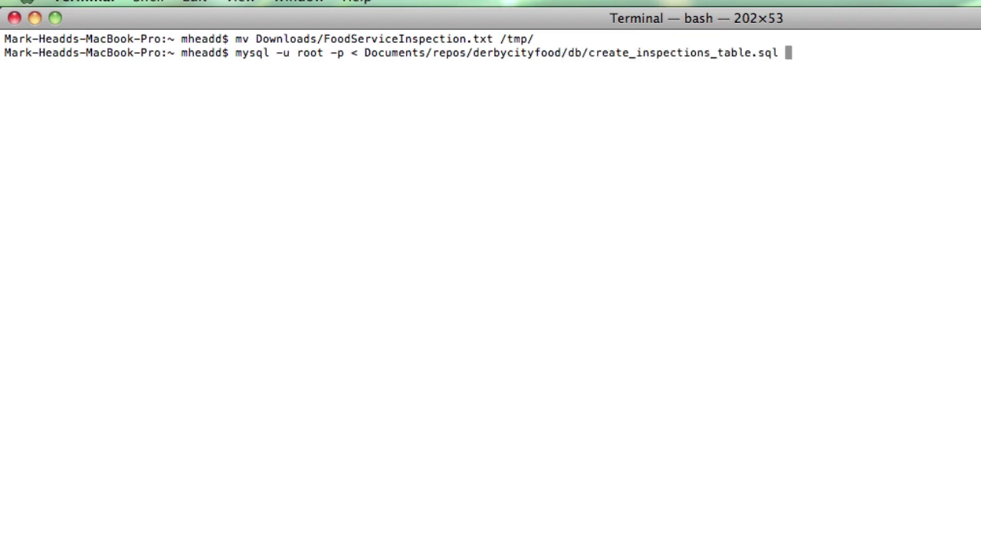
{"action": "key", "text": "Return"}
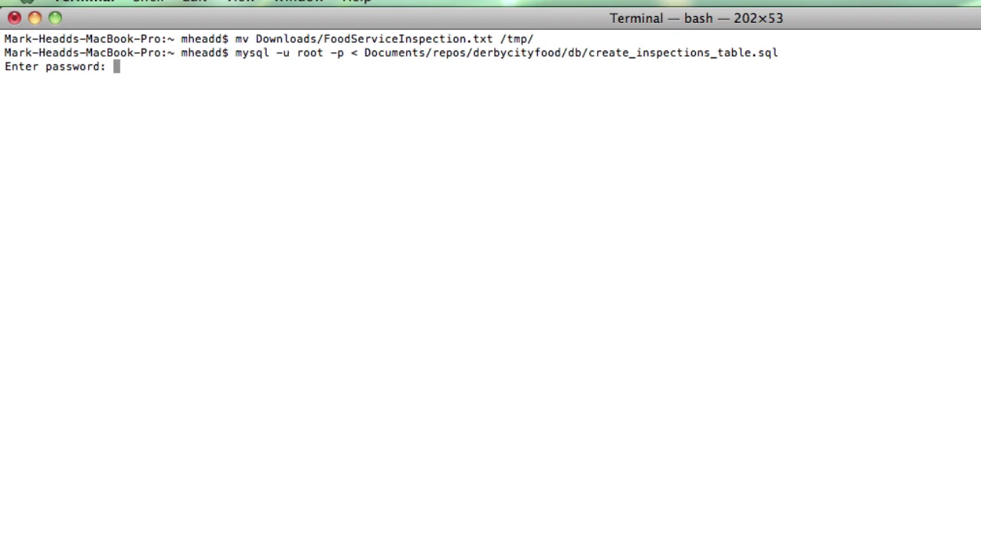
{"action": "key", "text": "Return"}
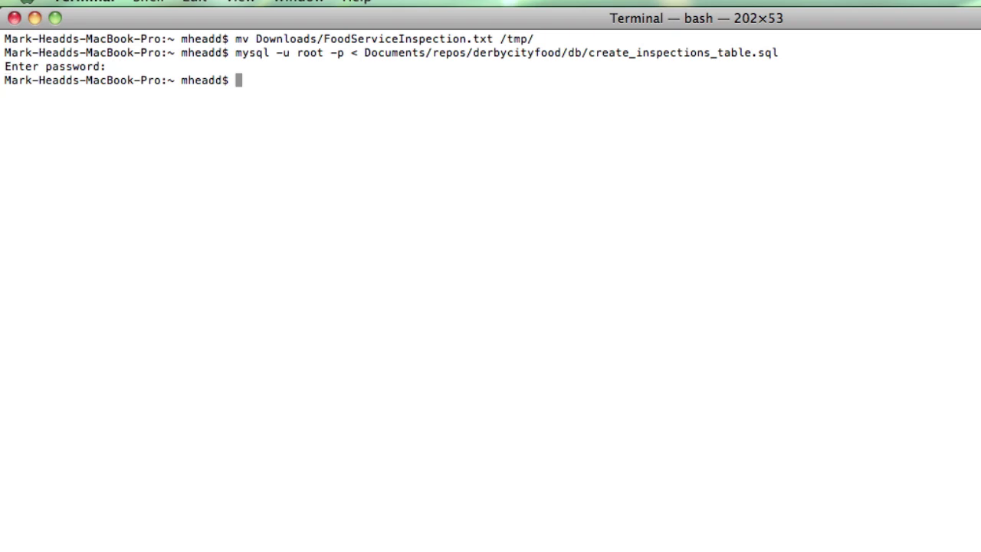
Start typing the mysql -u root -p login command, fixing typos
{"action": "type", "text": "mysql -u root -p"}
{"action": "key", "text": "BackSpace"}
{"action": "key", "text": "BackSpace"}
{"action": "type", "text": "rot -"}
{"action": "key", "text": "BackSpace"}
{"action": "key", "text": "BackSpace"}
{"action": "key", "text": "BackSpace"}
Log into MySQL as root and switch to the derbycityfood database
{"action": "type", "text": "ot -p"}
{"action": "key", "text": "Return"}
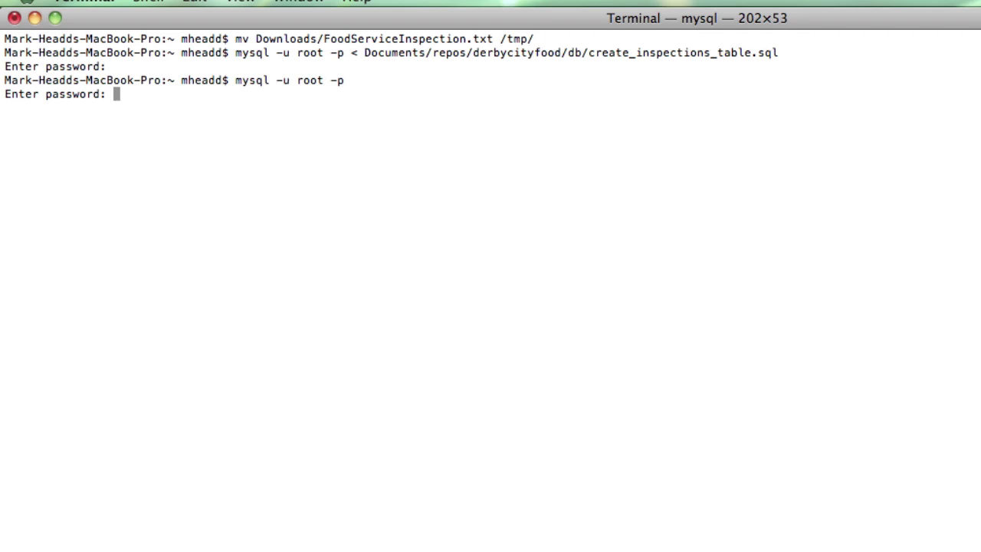
{"action": "key", "text": "Return"}
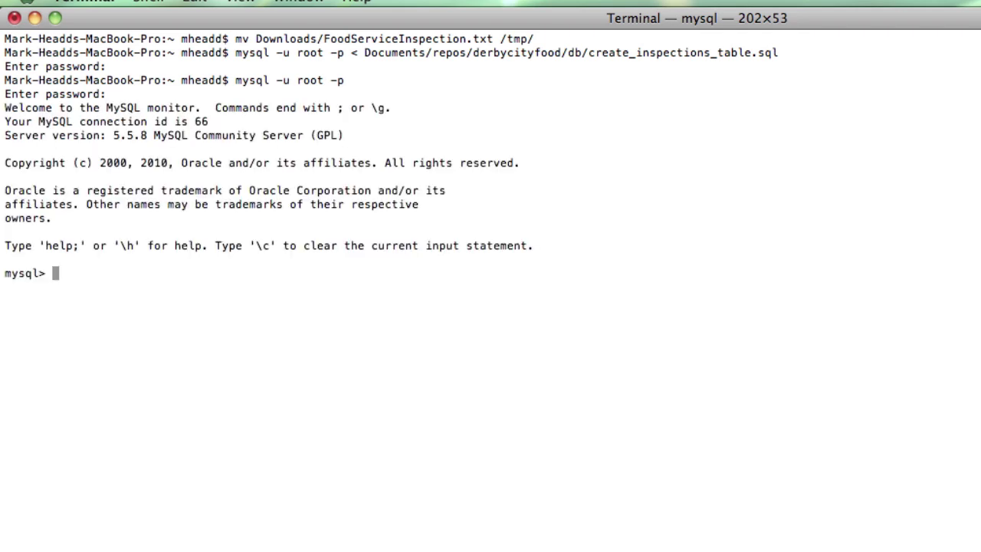
{"action": "key", "text": "super+Tab"}
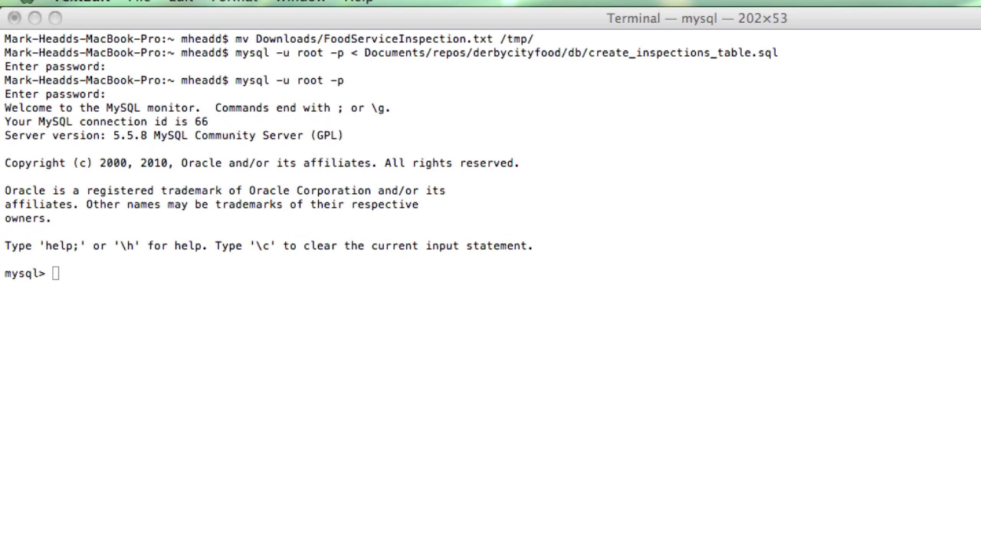
{"action": "left_click", "coordinate": [131, 306]}
{"action": "type", "text": "use derbycityfood;"}
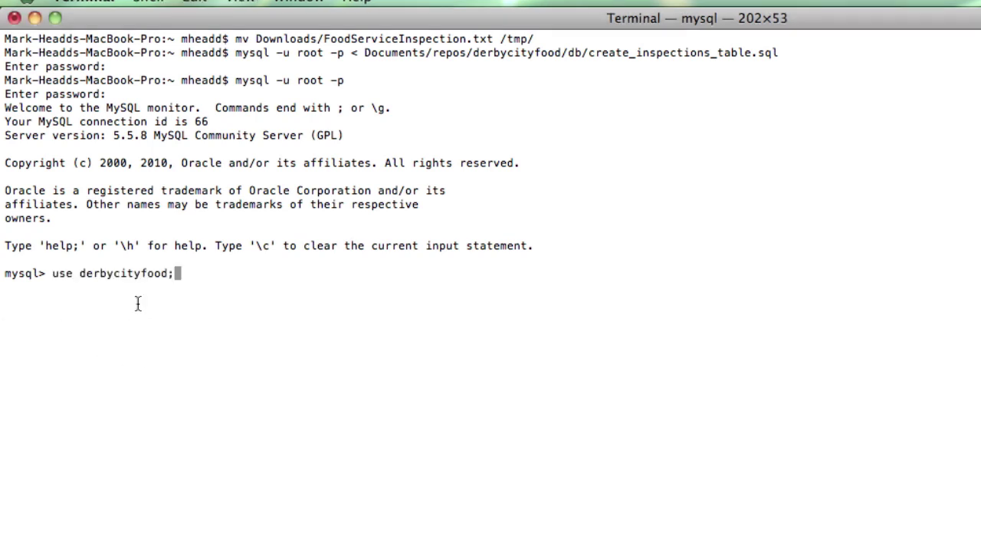
{"action": "key", "text": "Return"}
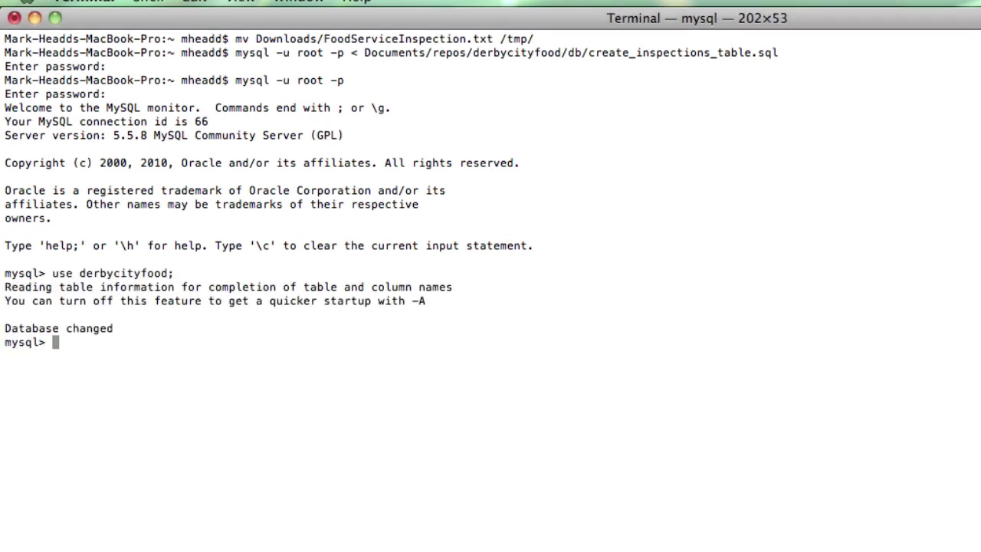
Count the rows in the inspections table (9494)
{"action": "key", "text": "super+Tab"}
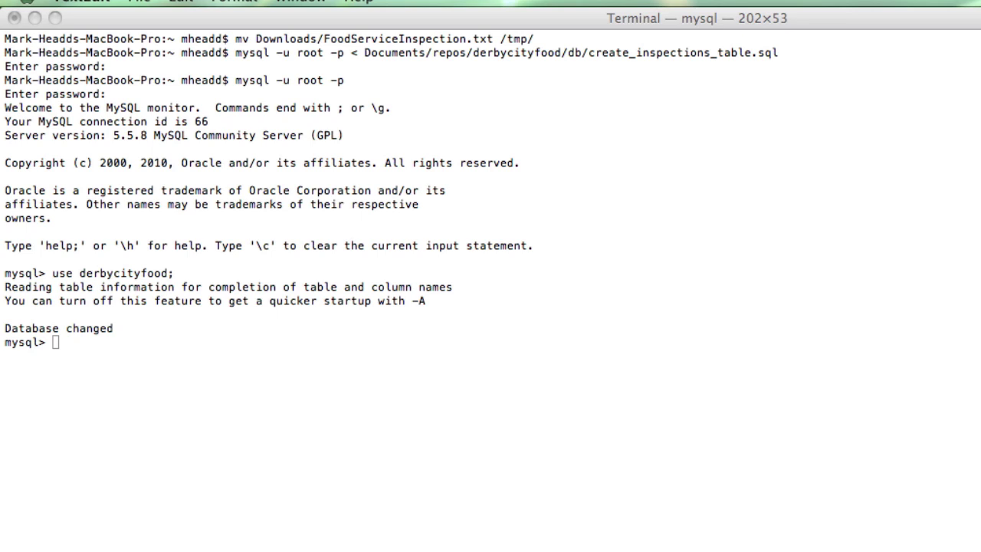
{"action": "left_click", "coordinate": [188, 355]}
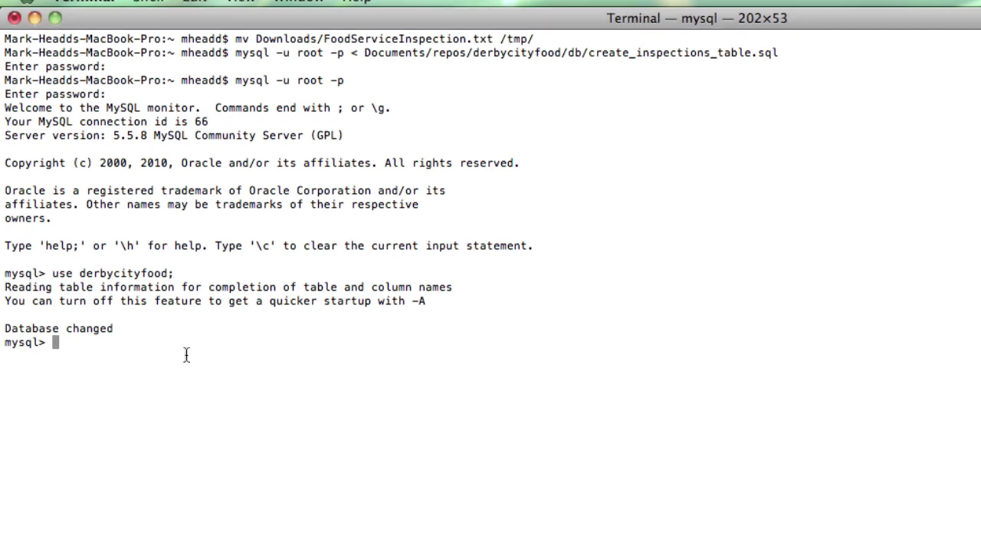
{"action": "type", "text": "select count(*) from inspections;"}
{"action": "key", "text": "Return"}
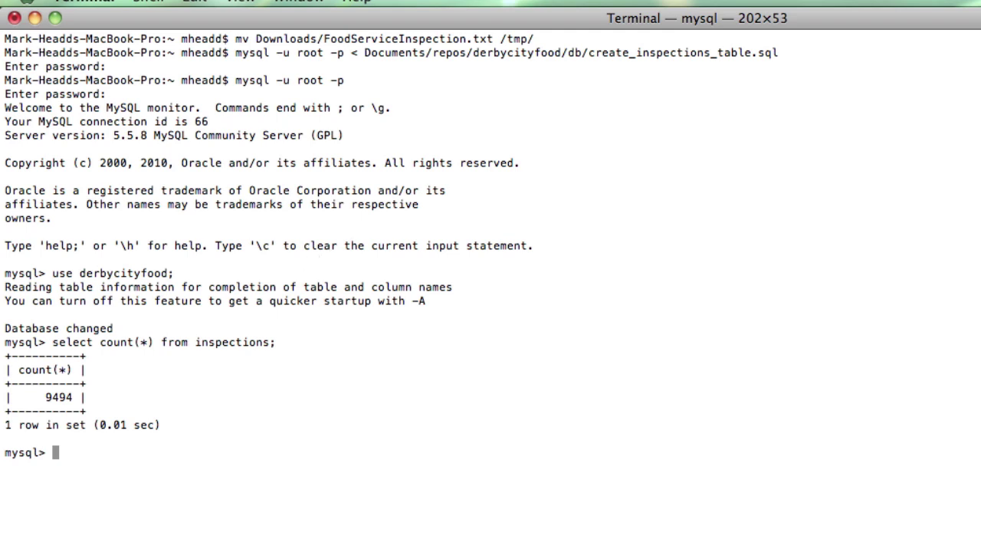
Count distinct establishment names in inspections (3640), then go to the code editor
{"action": "key", "text": "super+Tab"}
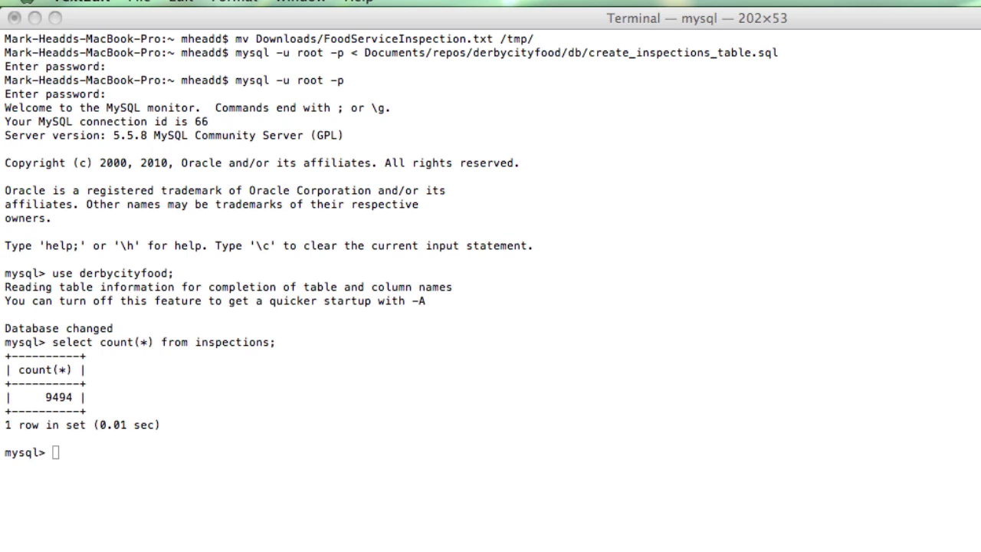
{"action": "key", "text": "super+Tab"}
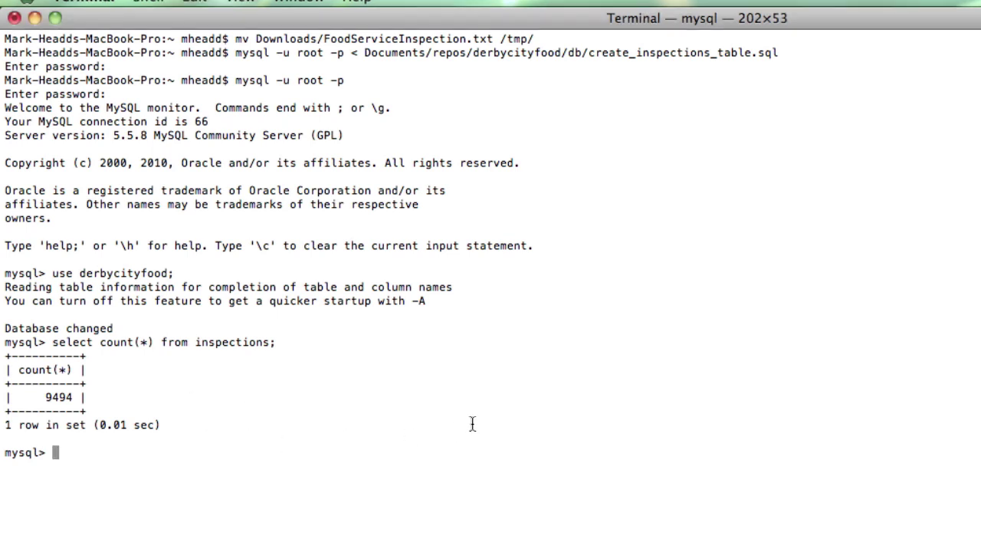
{"action": "type", "text": "select count(distinct(Est_name)) from inspections;"}
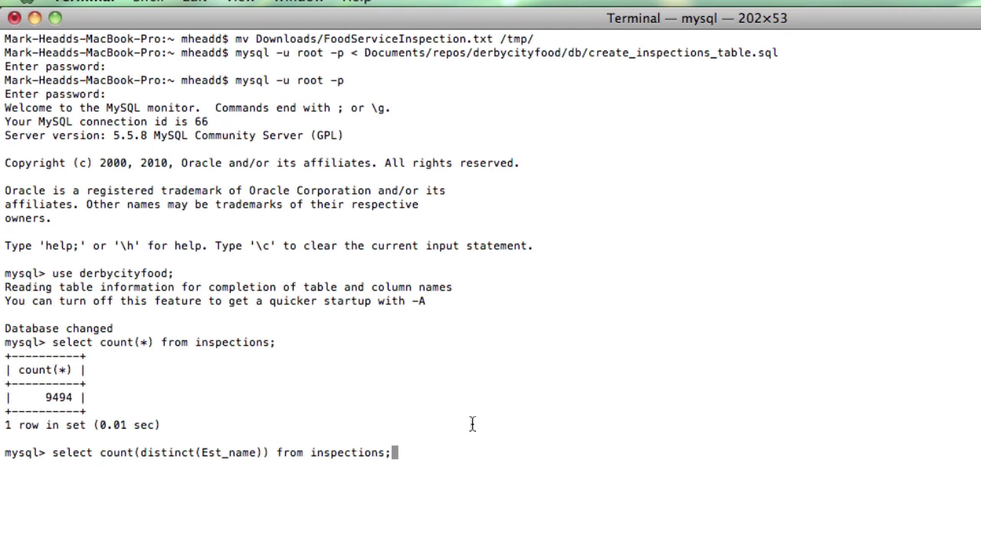
{"action": "key", "text": "Return"}
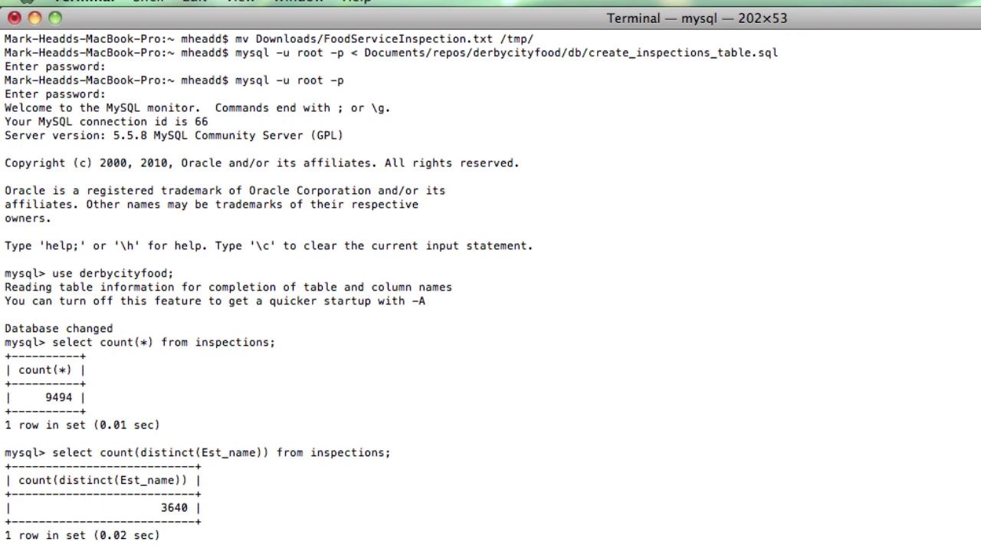
{"action": "key", "text": "super+Tab"}
{"action": "key", "text": "super+Tab"}
Scroll through the database and SMSified credential defines in index.php
{"action": "left_click", "coordinate": [374, 27]}
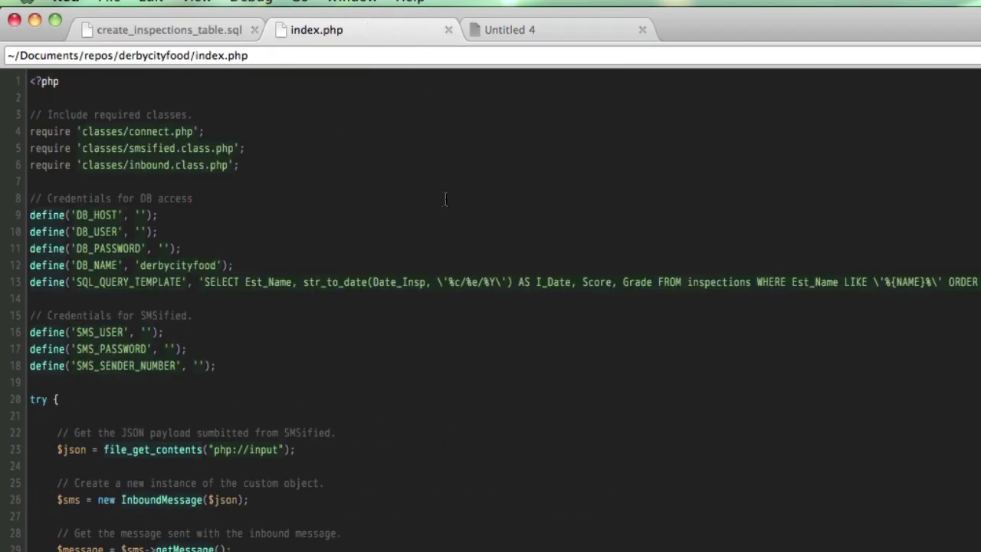
{"action": "scroll", "coordinate": [445, 200], "scroll_direction": "down", "scroll_amount": 1}
{"action": "scroll", "coordinate": [445, 200], "scroll_direction": "down", "scroll_amount": 2}
{"action": "scroll", "coordinate": [445, 200], "scroll_direction": "down", "scroll_amount": 3}
{"action": "scroll", "coordinate": [445, 200], "scroll_direction": "up", "scroll_amount": 3}
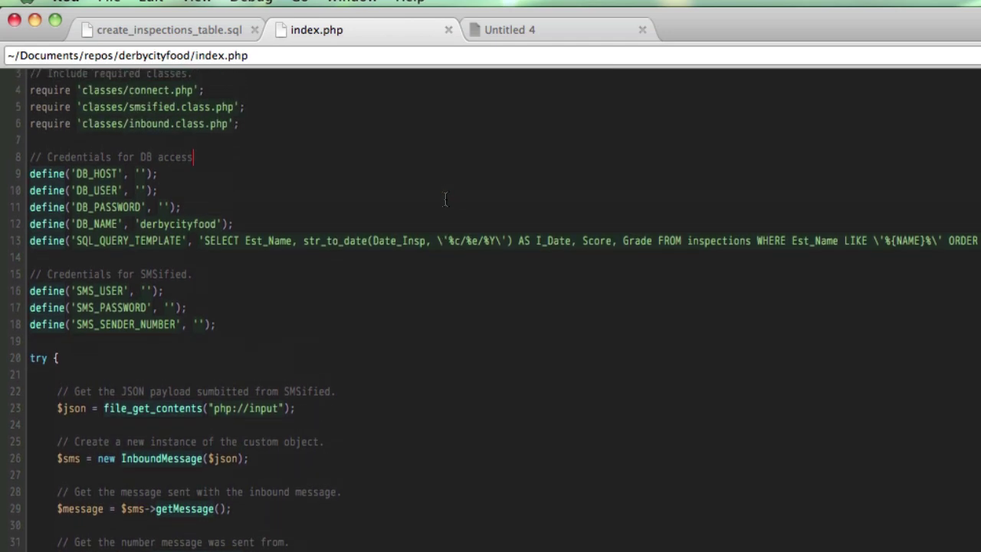
{"action": "scroll", "coordinate": [446, 200], "scroll_direction": "up", "scroll_amount": 2}
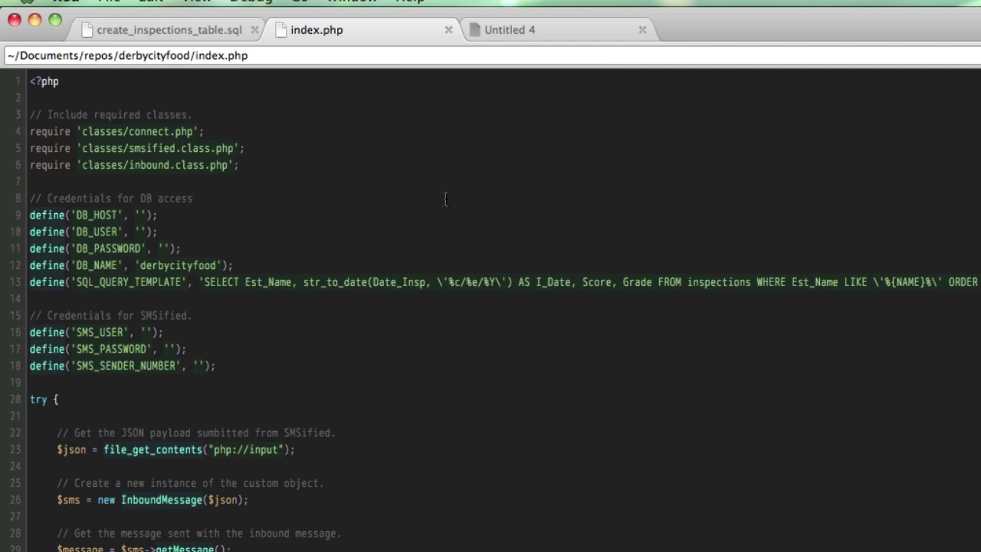
{"action": "scroll", "coordinate": [445, 200], "scroll_direction": "down", "scroll_amount": 3}
{"action": "scroll", "coordinate": [445, 200], "scroll_direction": "down", "scroll_amount": 4}
{"action": "scroll", "coordinate": [445, 200], "scroll_direction": "down", "scroll_amount": 2}
{"action": "scroll", "coordinate": [445, 200], "scroll_direction": "up", "scroll_amount": 2}
{"action": "scroll", "coordinate": [445, 200], "scroll_direction": "up", "scroll_amount": 1}
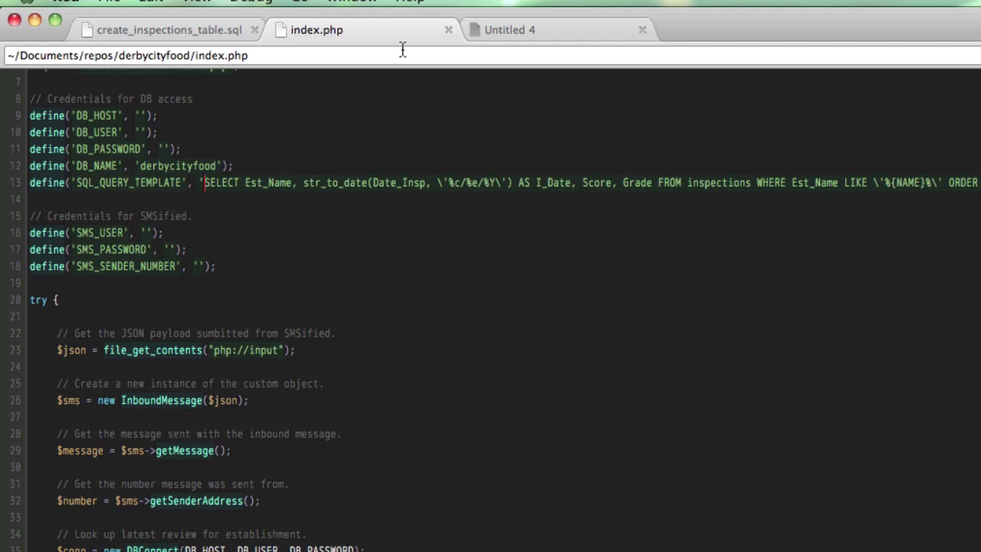
View the inspections SQL query template in the Untitled 4 document
{"action": "left_click", "coordinate": [510, 29]}
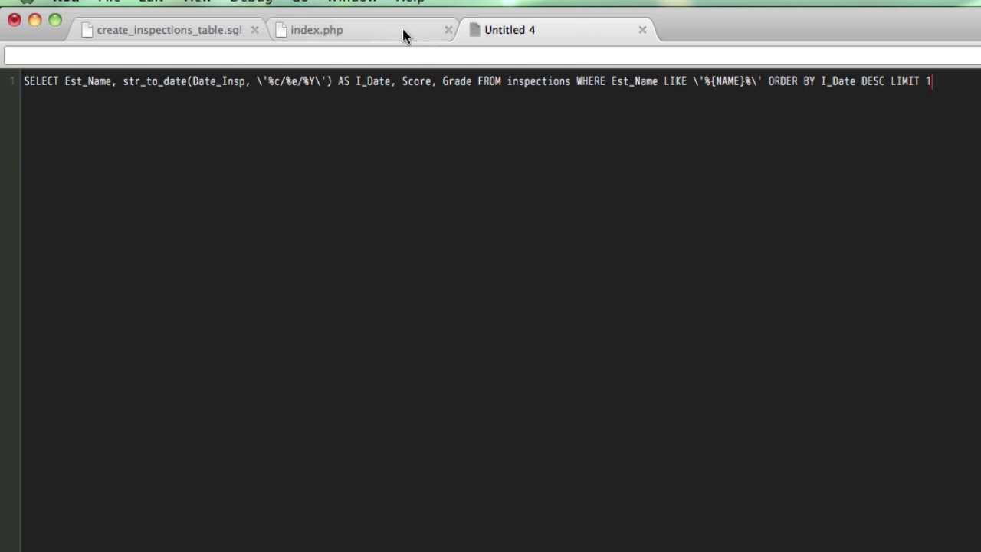
Glance over index.php again, then switch to Google Chrome
{"action": "left_click", "coordinate": [342, 30]}
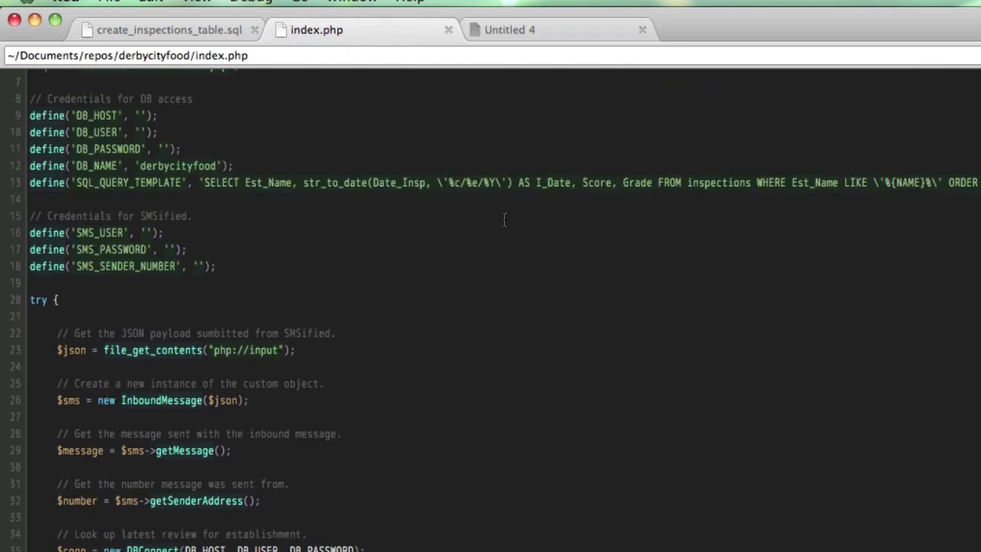
{"action": "scroll", "coordinate": [503, 211], "scroll_direction": "down", "scroll_amount": 3}
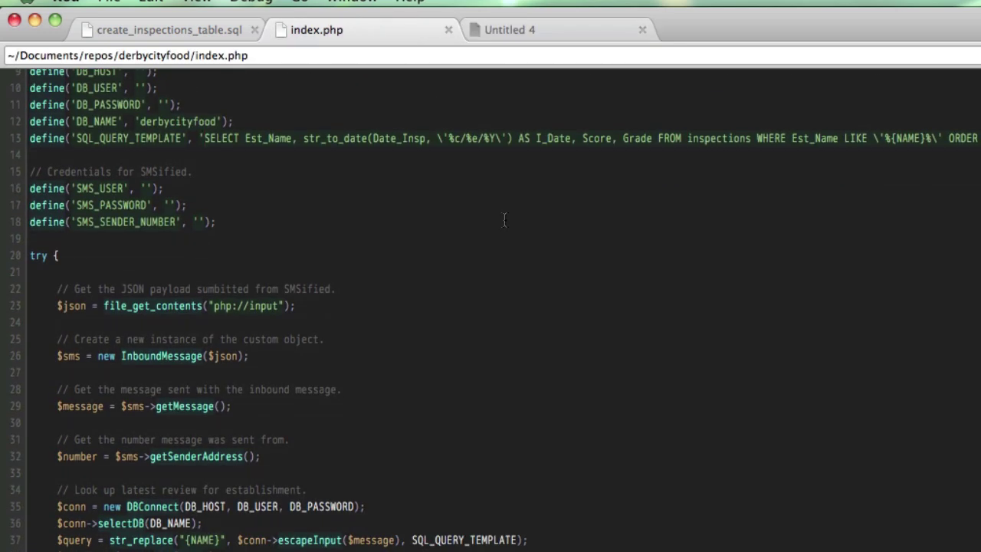
{"action": "scroll", "coordinate": [504, 220], "scroll_direction": "up", "scroll_amount": 2}
{"action": "key", "text": "super+Tab"}
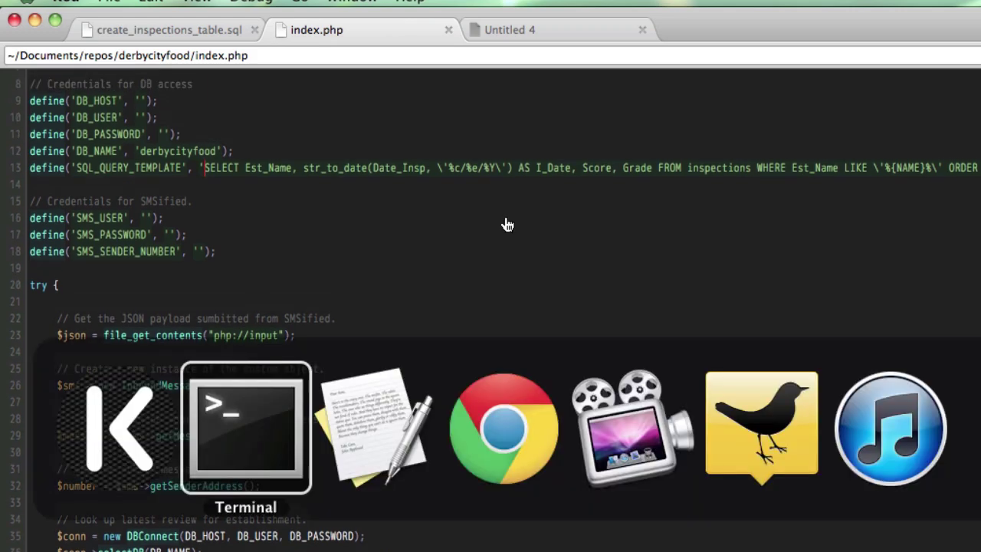
{"action": "key", "text": "super+Tab"}
Show the smsified.com 'Simple REST SMS API' tab in Chrome
{"action": "left_click", "coordinate": [527, 33]}
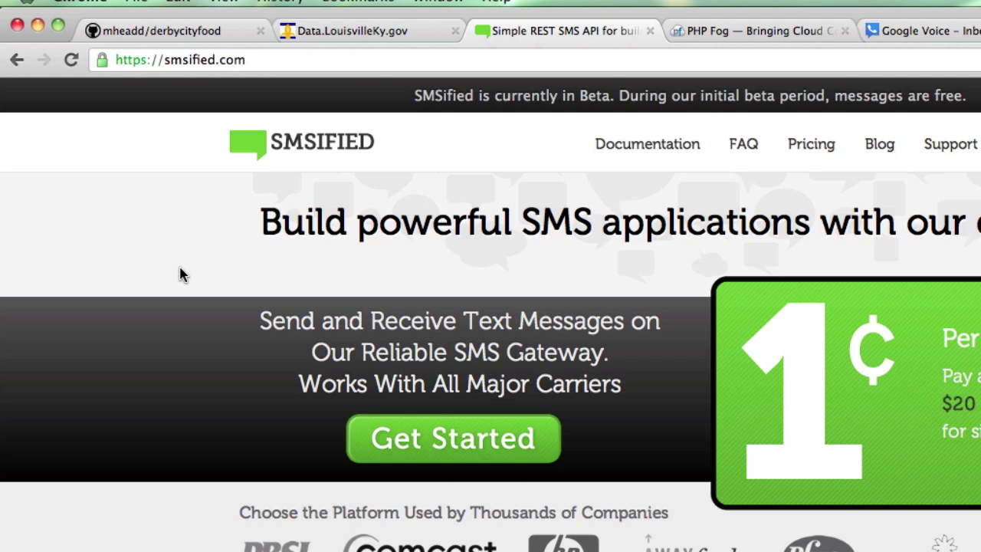
Scroll index.php down to the try block handling the inbound SMS
{"action": "key", "text": "super+Tab"}
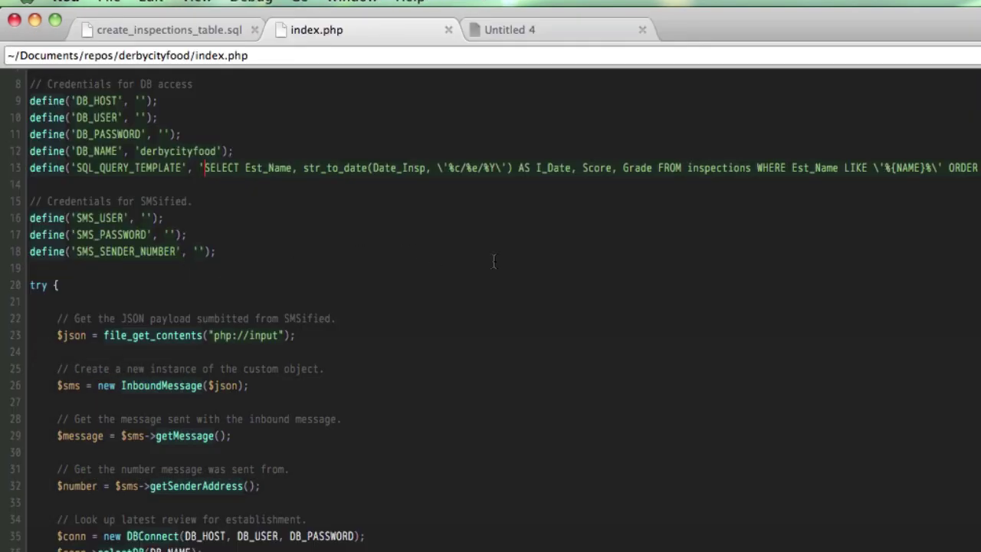
{"action": "scroll", "coordinate": [493, 262], "scroll_direction": "down", "scroll_amount": 2}
{"action": "scroll", "coordinate": [494, 262], "scroll_direction": "down", "scroll_amount": 1}
{"action": "scroll", "coordinate": [494, 262], "scroll_direction": "down", "scroll_amount": 1}
{"action": "scroll", "coordinate": [493, 262], "scroll_direction": "down", "scroll_amount": 2}
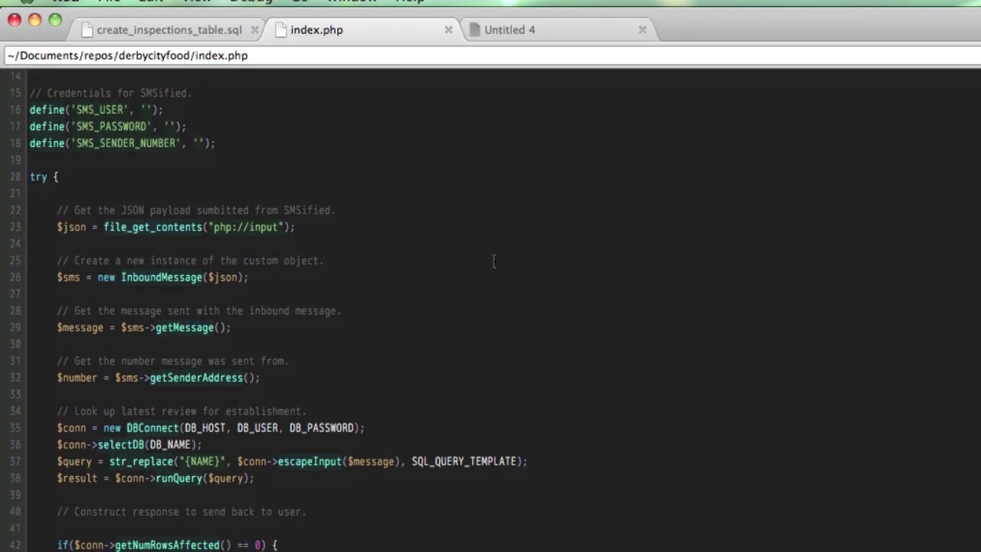
{"action": "scroll", "coordinate": [493, 261], "scroll_direction": "down", "scroll_amount": 2}
{"action": "scroll", "coordinate": [493, 262], "scroll_direction": "down", "scroll_amount": 1}
{"action": "scroll", "coordinate": [493, 261], "scroll_direction": "down", "scroll_amount": 1}
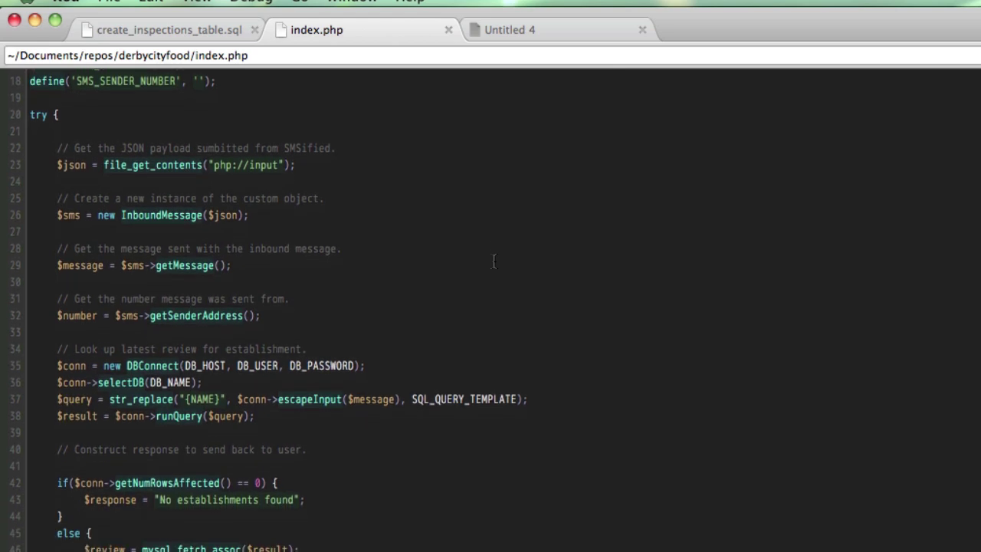
Highlight the lines reading the inbound message and the sender's number
{"action": "left_click_drag", "start_coordinate": [261, 316], "coordinate": [56, 318]}
{"action": "mouse_move", "coordinate": [266, 250]}
{"action": "left_mouse_down"}
{"action": "mouse_move", "coordinate": [191, 266]}
{"action": "mouse_move", "coordinate": [212, 266]}
{"action": "mouse_move", "coordinate": [57, 265]}
{"action": "left_mouse_up"}
{"action": "left_click_drag", "start_coordinate": [261, 316], "coordinate": [56, 317]}
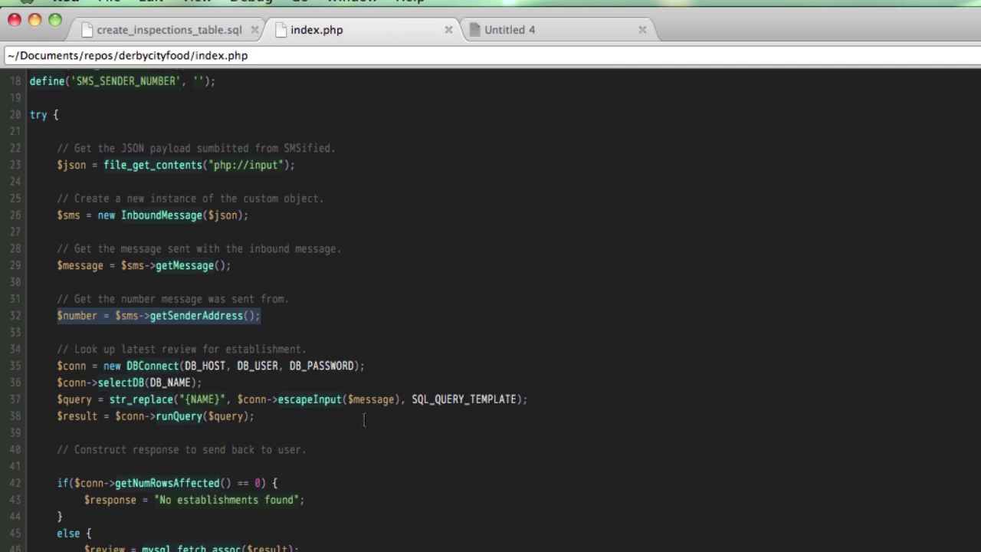
{"action": "scroll", "coordinate": [364, 419], "scroll_direction": "down", "scroll_amount": 2}
{"action": "scroll", "coordinate": [364, 419], "scroll_direction": "down", "scroll_amount": 3}
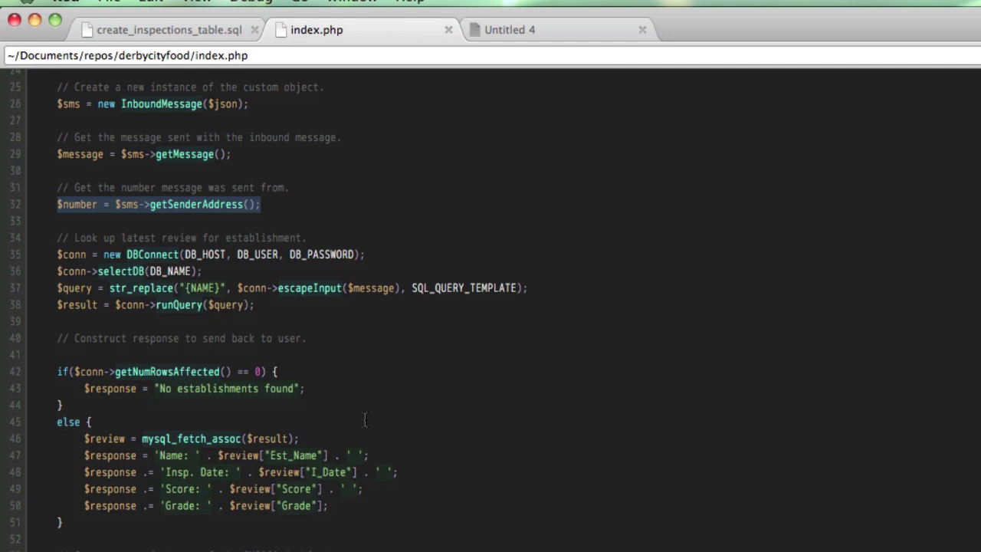
Switch to Chrome and view the derbycityfood.phpfogapp.com App Console showing the app running
{"action": "key", "text": "super+Tab"}
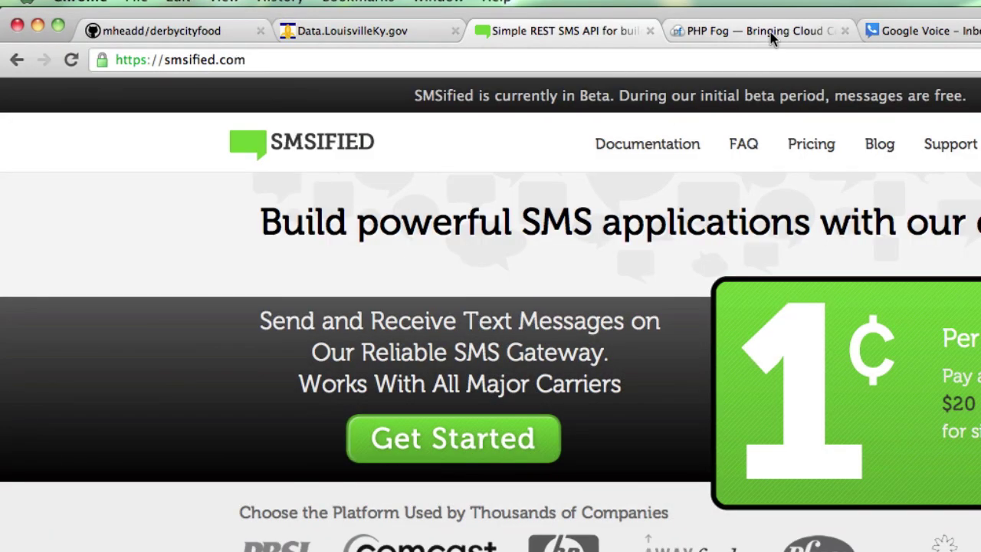
{"action": "left_click", "coordinate": [750, 35]}
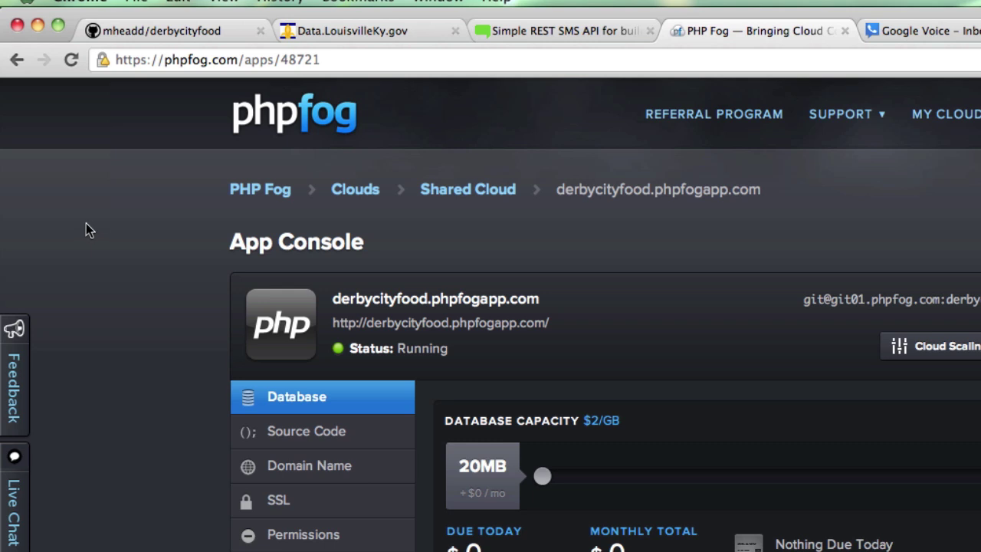
In Google Voice, compose a text reading "Zoe's" to the prefilled recipient number
{"action": "left_click", "coordinate": [900, 34]}
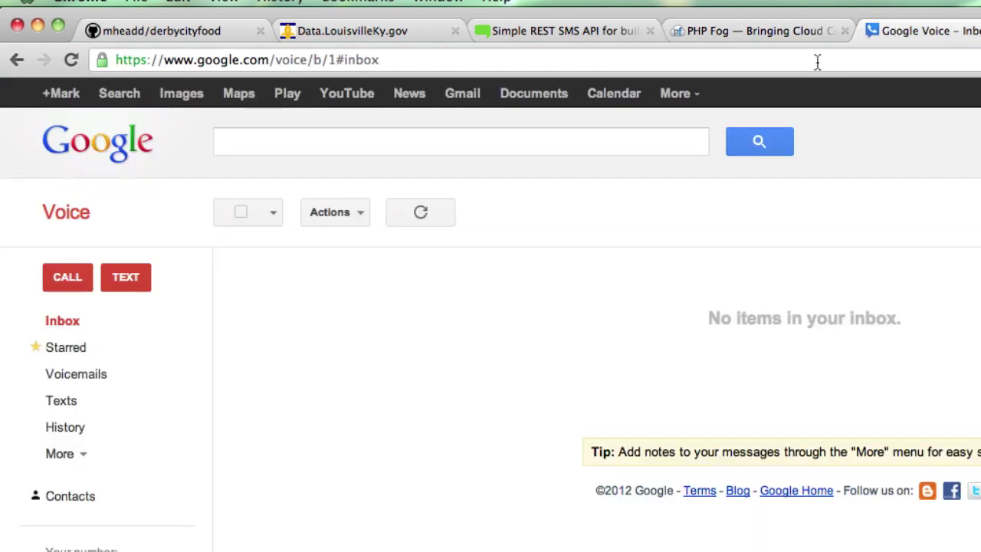
{"action": "left_click", "coordinate": [128, 279]}
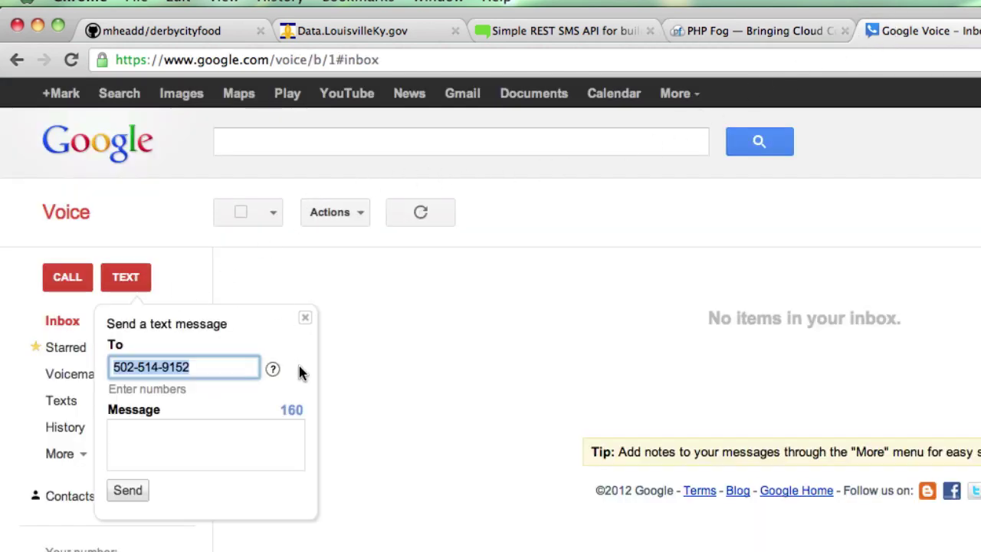
{"action": "left_click", "coordinate": [209, 447]}
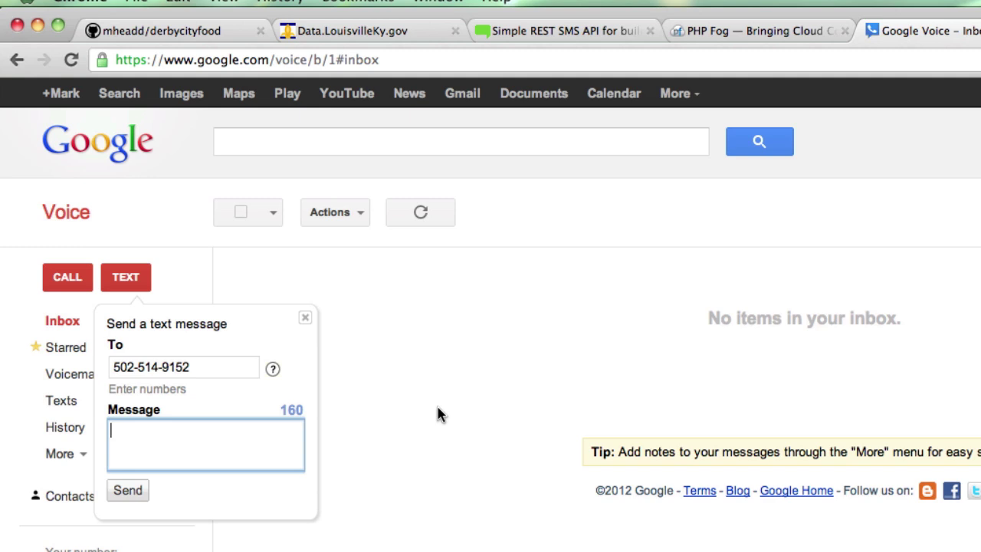
{"action": "type", "text": "Zoe's"}
Send the "Zoe's" text and refresh the inbox to see the ZOE'S KITCHEN reply: score 97, grade A
{"action": "left_click", "coordinate": [128, 494]}
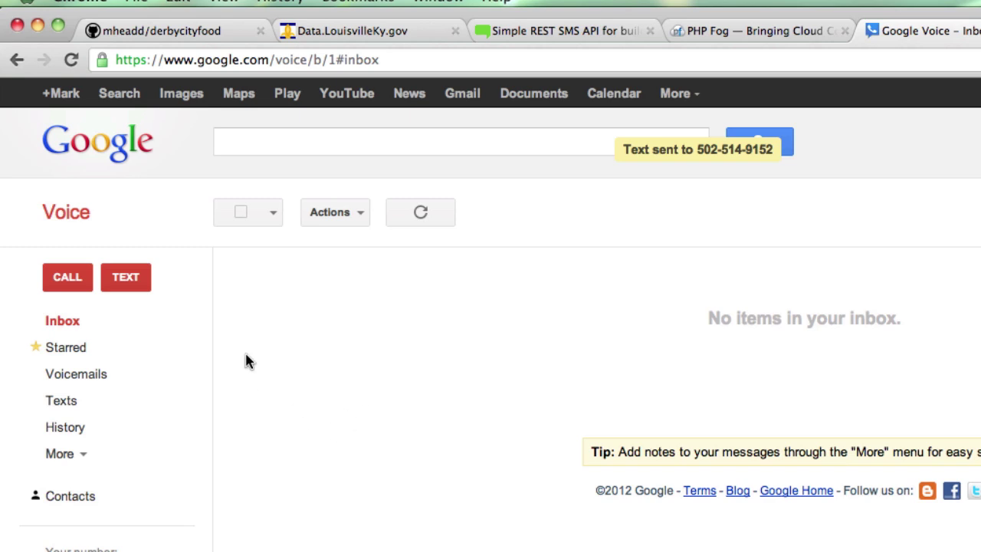
{"action": "left_click", "coordinate": [64, 322]}
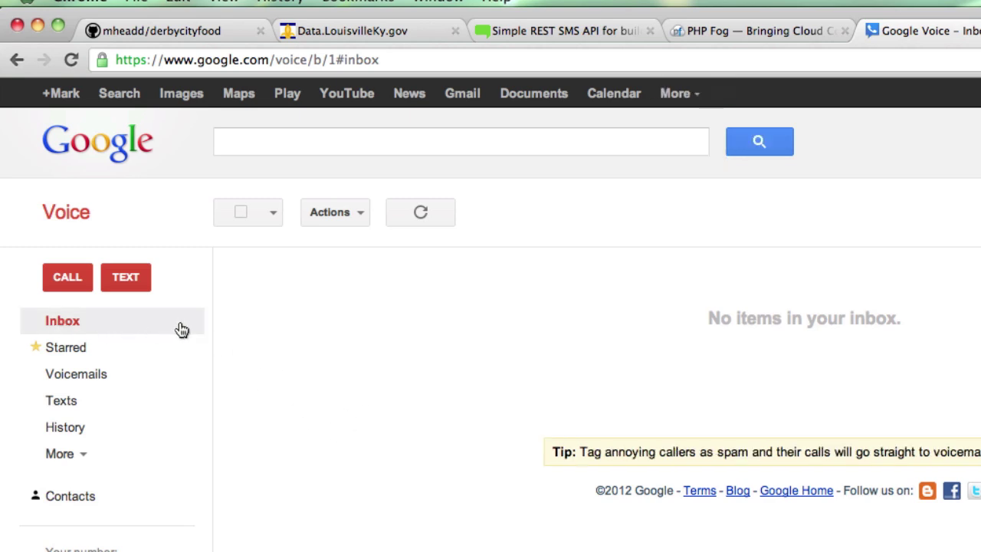
{"action": "left_click", "coordinate": [78, 325]}
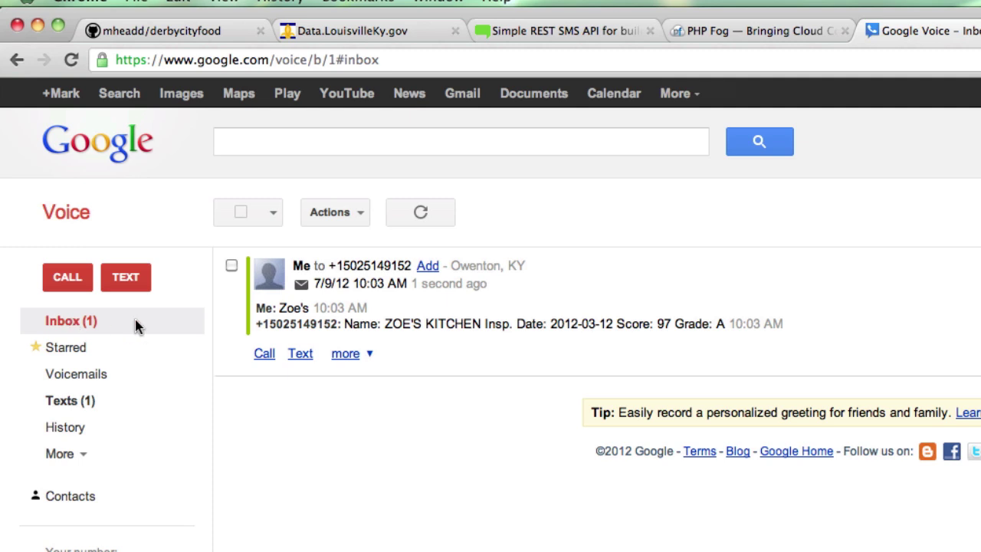